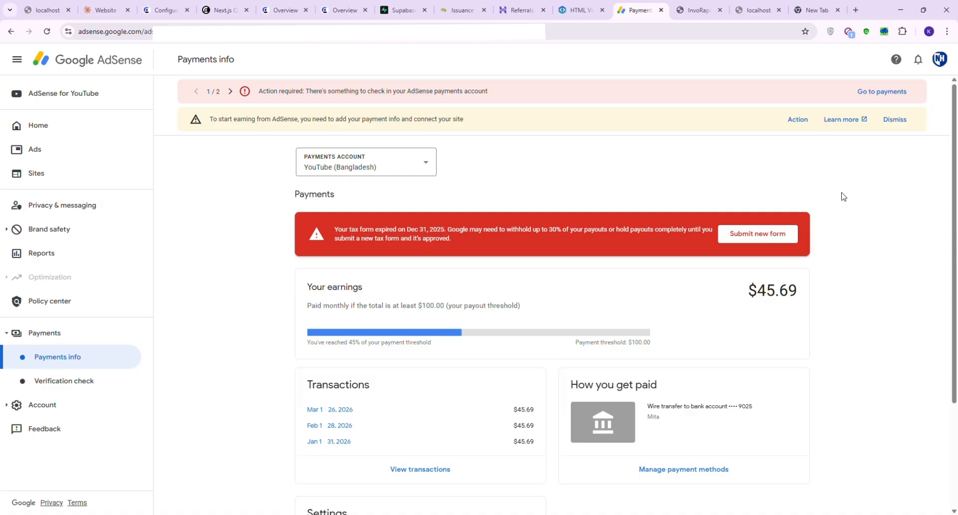
Open the tax information from the expired-form alert and start a new United States form to replace the expired W-8BEN
click(746, 237)
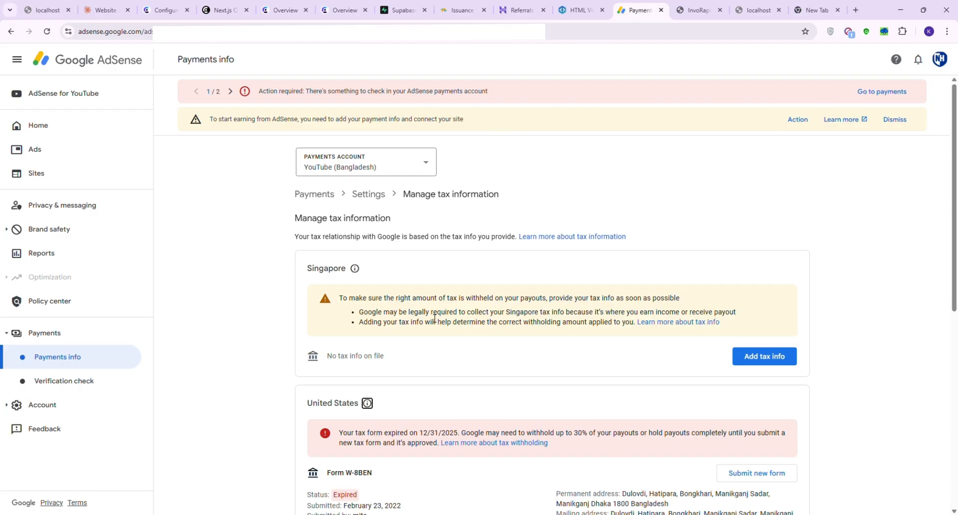
scroll(698, 389, down, 1)
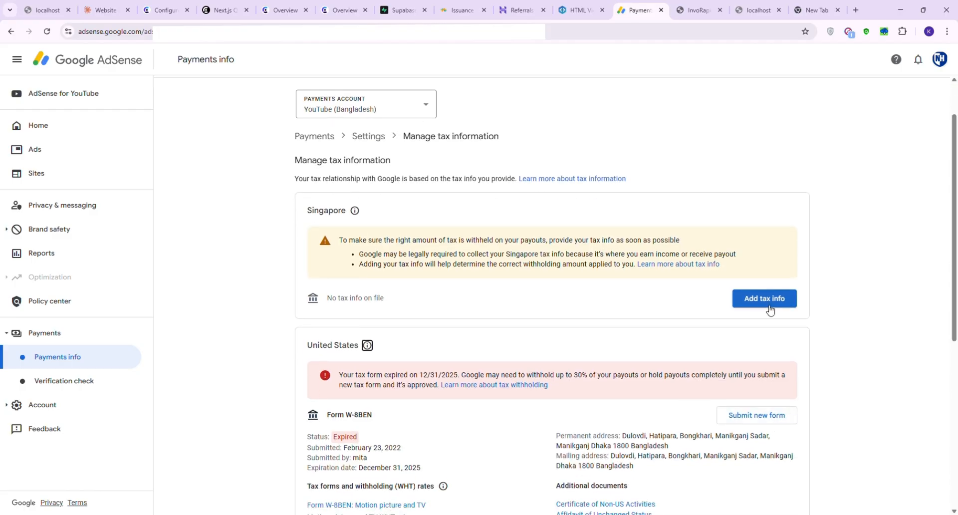
click(752, 419)
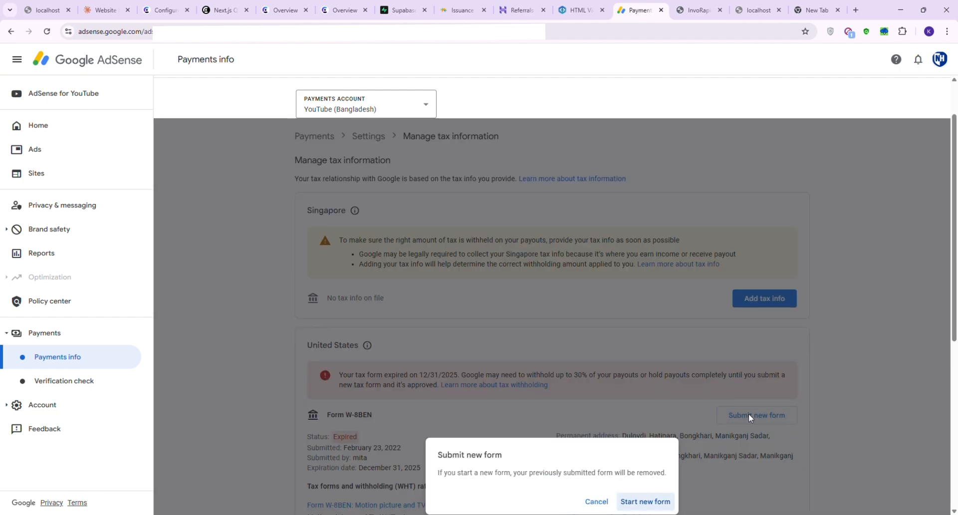
click(662, 498)
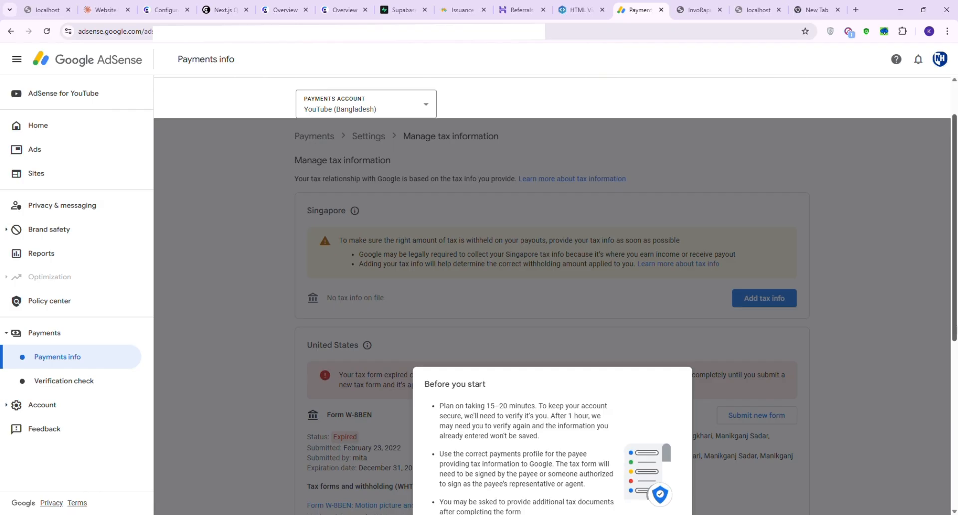
Accept the preparation notes to start the tax form and go through the identity verification
drag(957, 327, 956, 403)
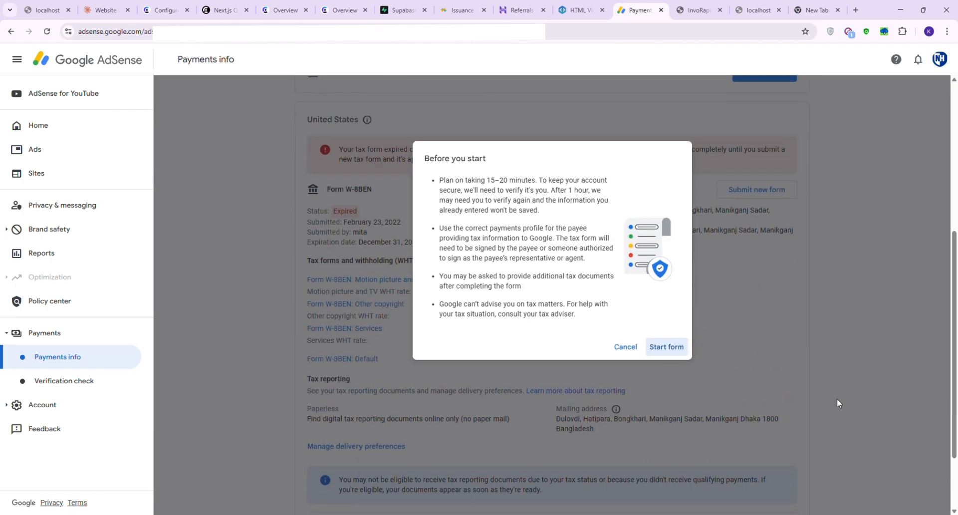
click(666, 346)
click(668, 282)
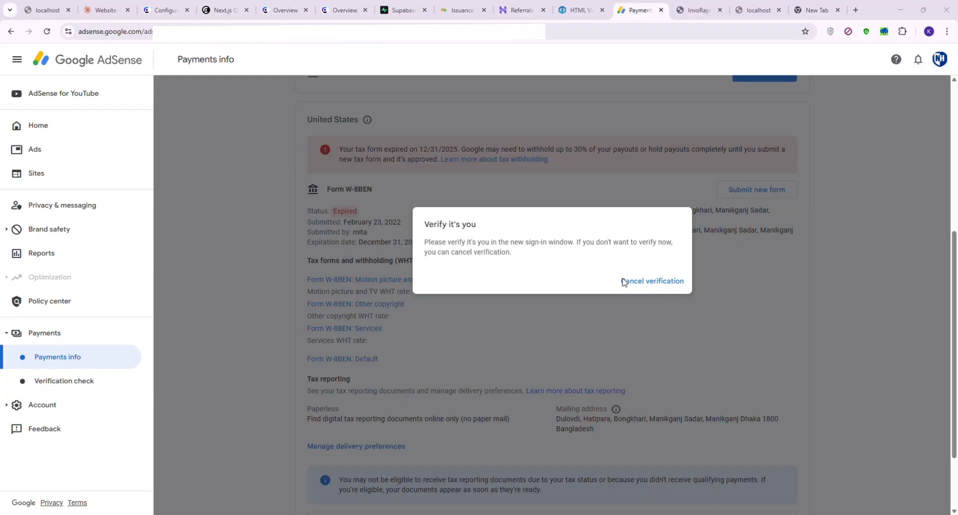
click(623, 282)
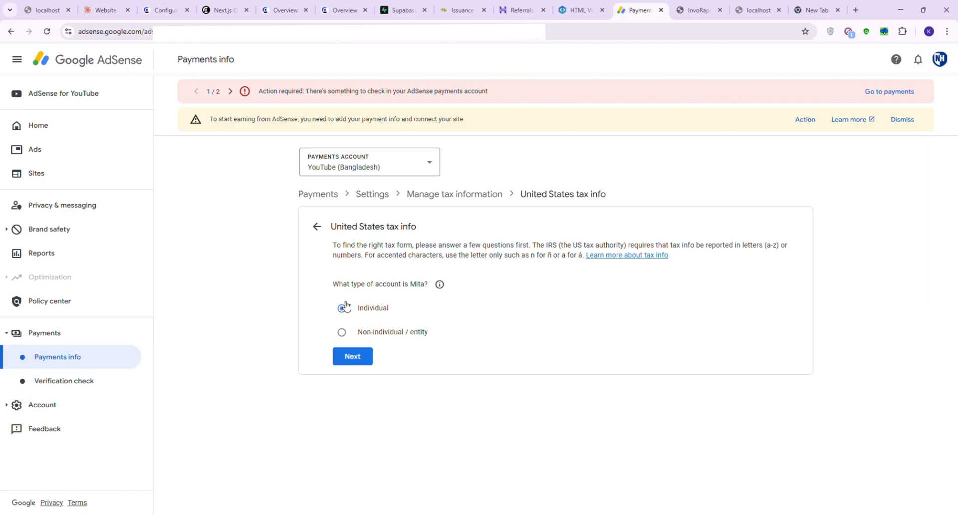
Declare an Individual account that is not a US citizen or resident, and start the W-8BEN form
click(367, 363)
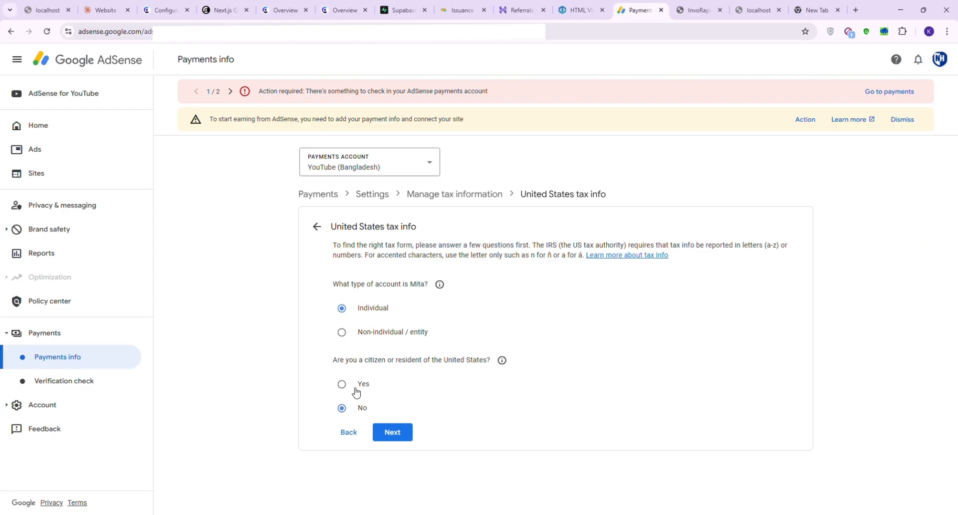
click(390, 437)
scroll(902, 317, down, 1)
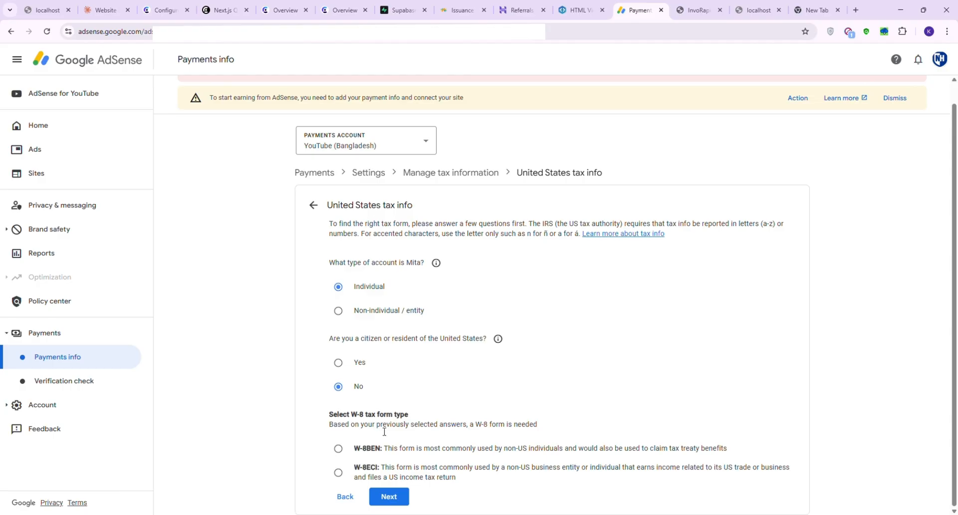
click(340, 449)
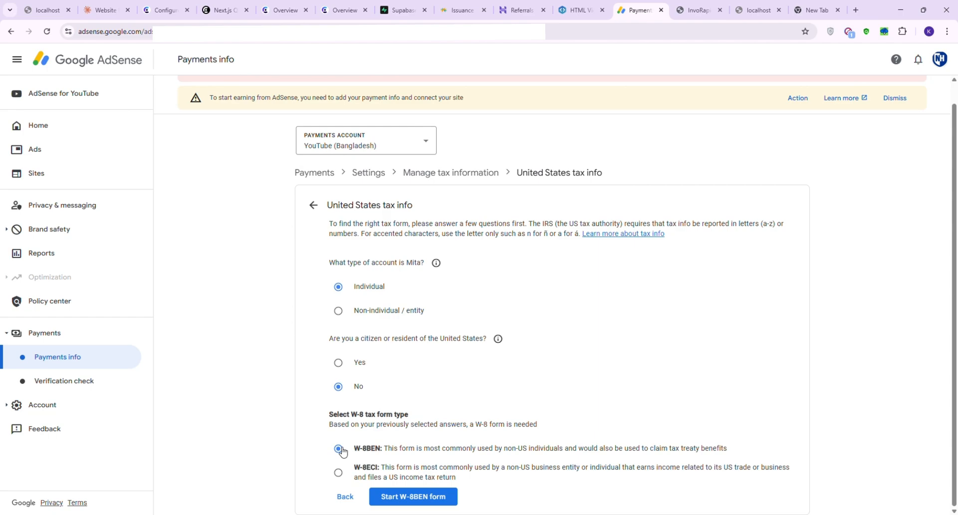
click(339, 472)
click(338, 448)
click(399, 498)
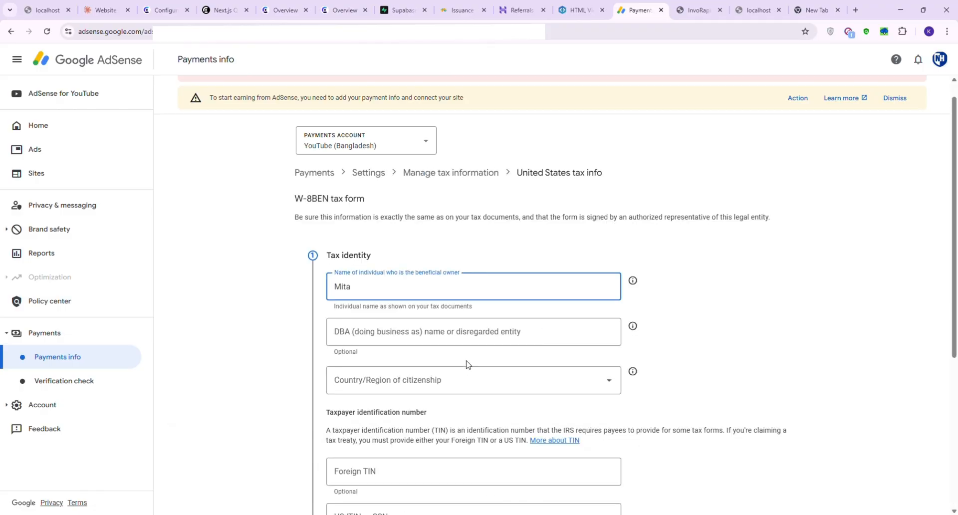
Set the country of citizenship to Bangladesh in the Tax identity section, keeping the prefilled beneficial owner name
click(352, 294)
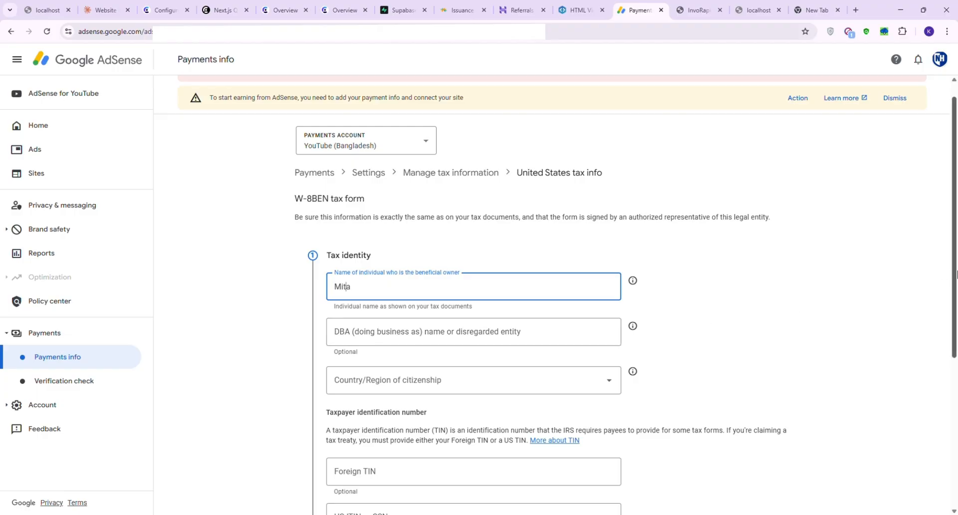
scroll(955, 338, down, 2)
scroll(956, 337, down, 1)
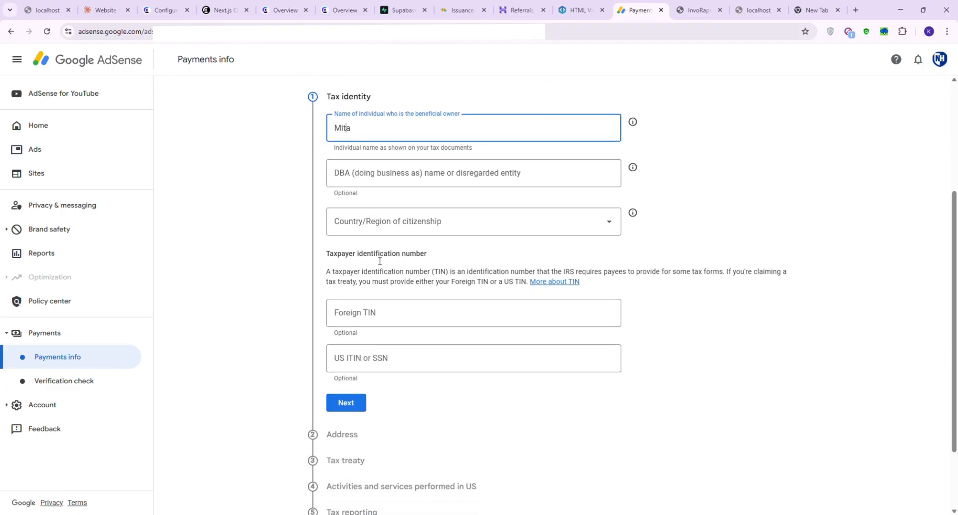
click(419, 228)
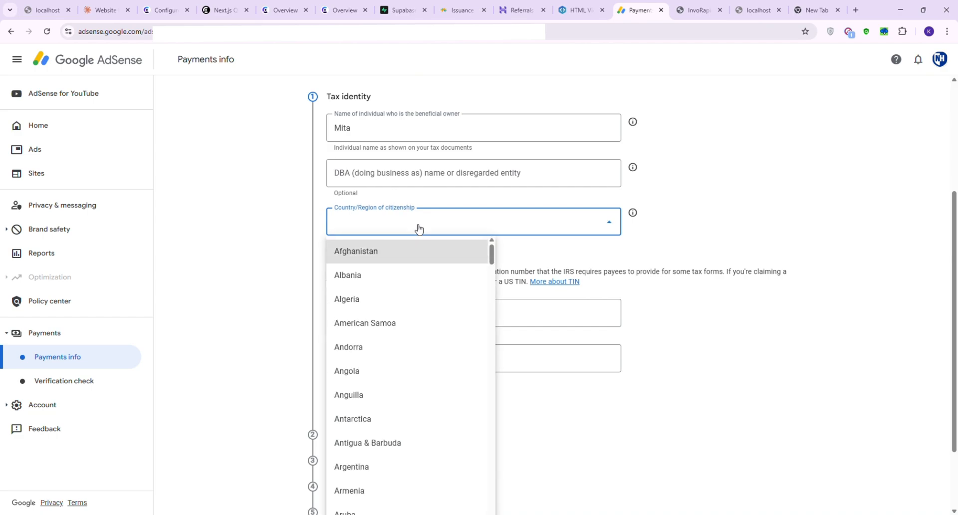
mouse_move(491, 258)
mouse_down()
mouse_move(490, 300)
mouse_move(490, 268)
mouse_up()
click(397, 416)
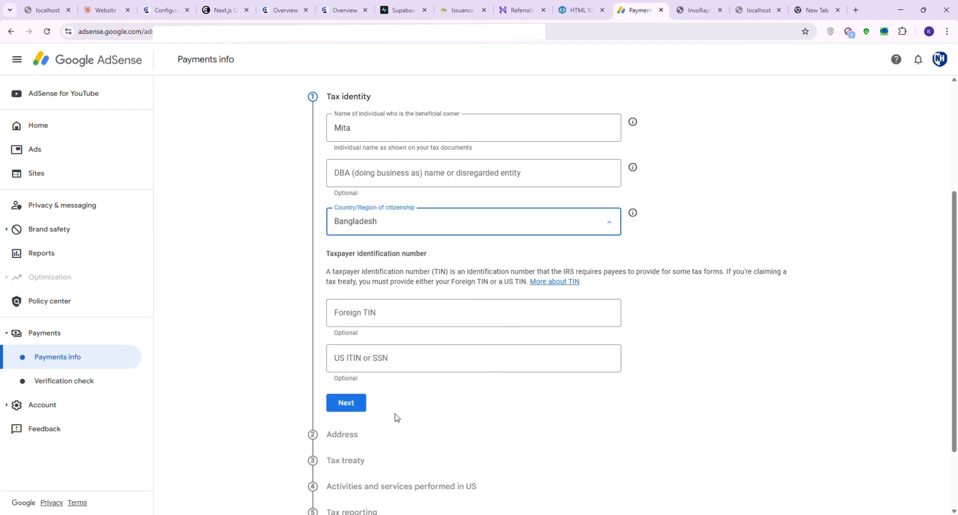
Paste the taxpayer's identification number as the Foreign TIN and continue to the Address section
click(393, 314)
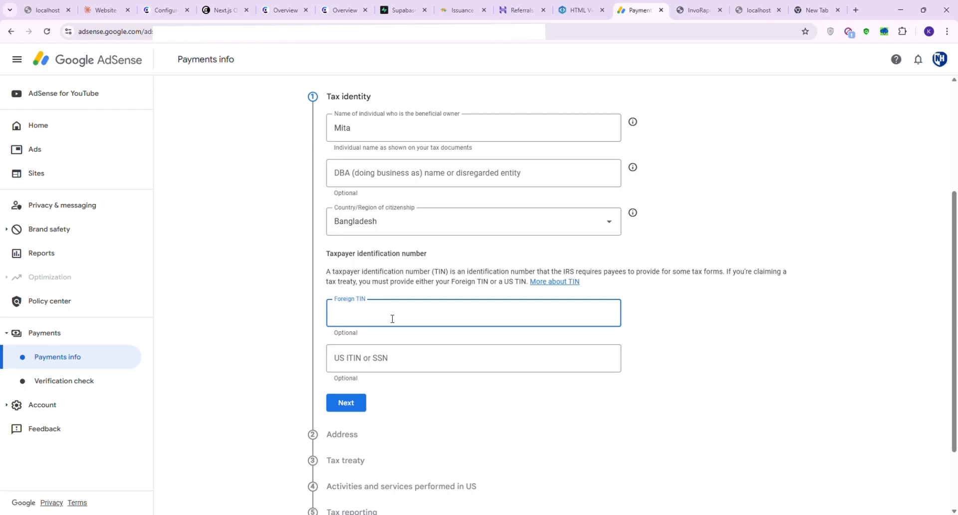
key(ctrl+v)
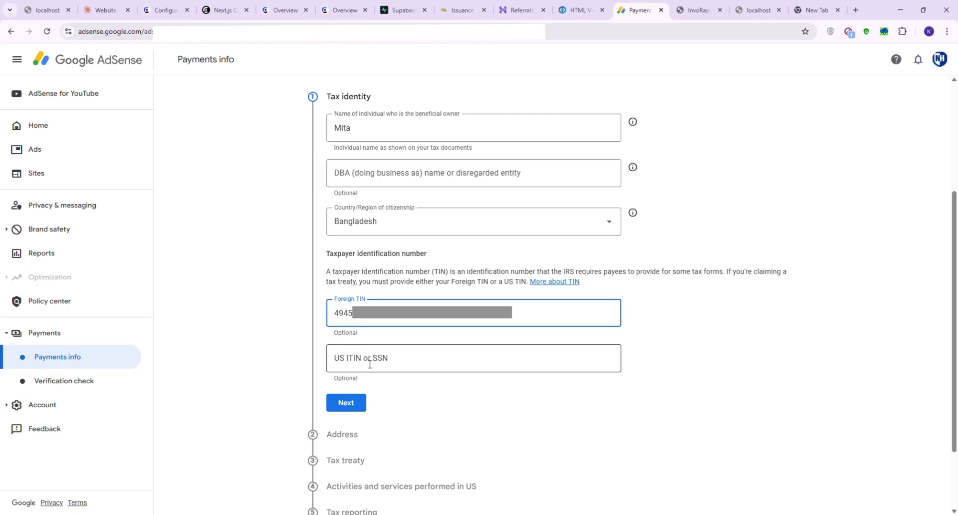
click(347, 404)
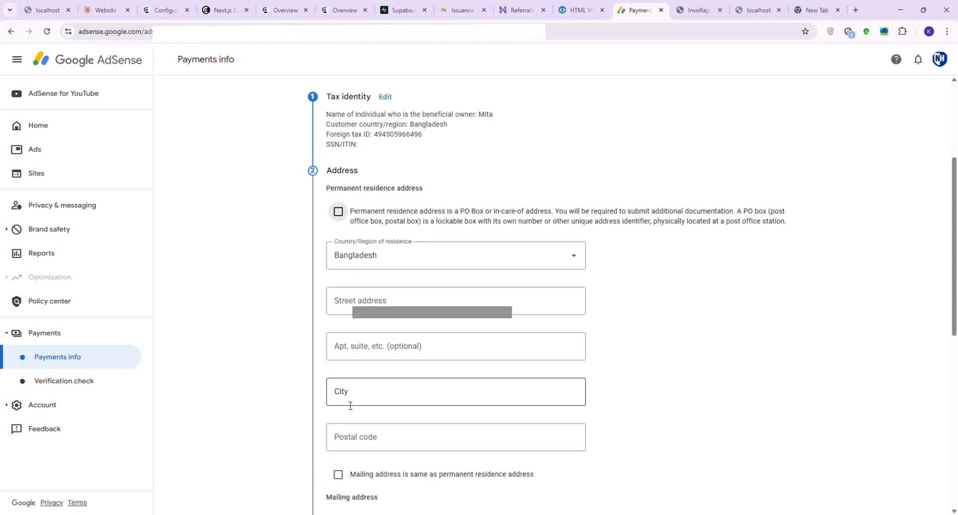
Fill in the permanent residence address, mark the mailing address as the same, and continue to the Tax treaty section
click(360, 292)
scroll(367, 274, down, 1)
click(368, 270)
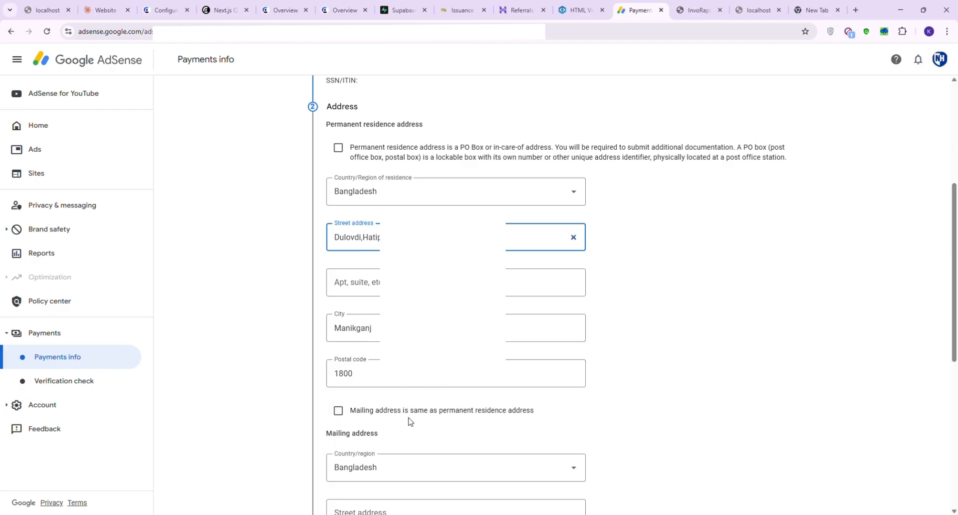
click(338, 411)
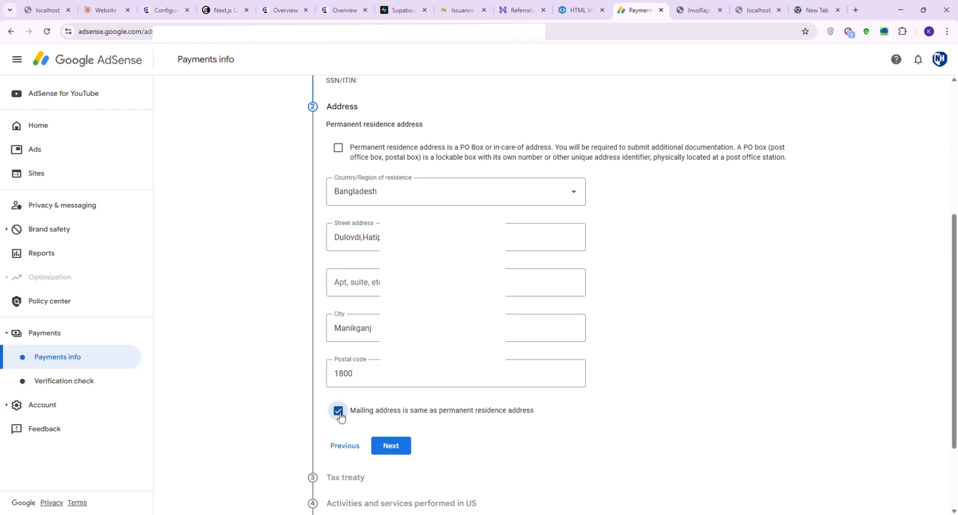
click(391, 445)
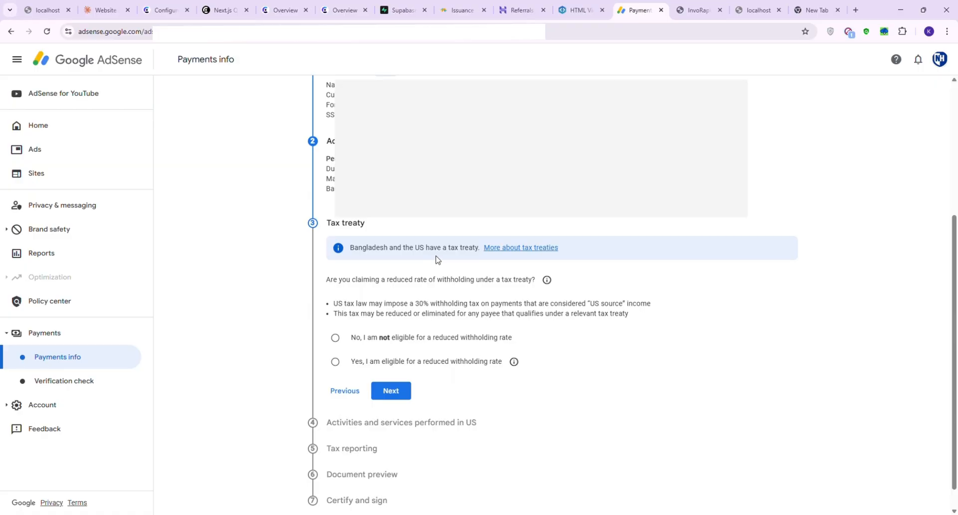
Claim eligibility for a reduced withholding rate as a treaty resident of Bangladesh
click(349, 362)
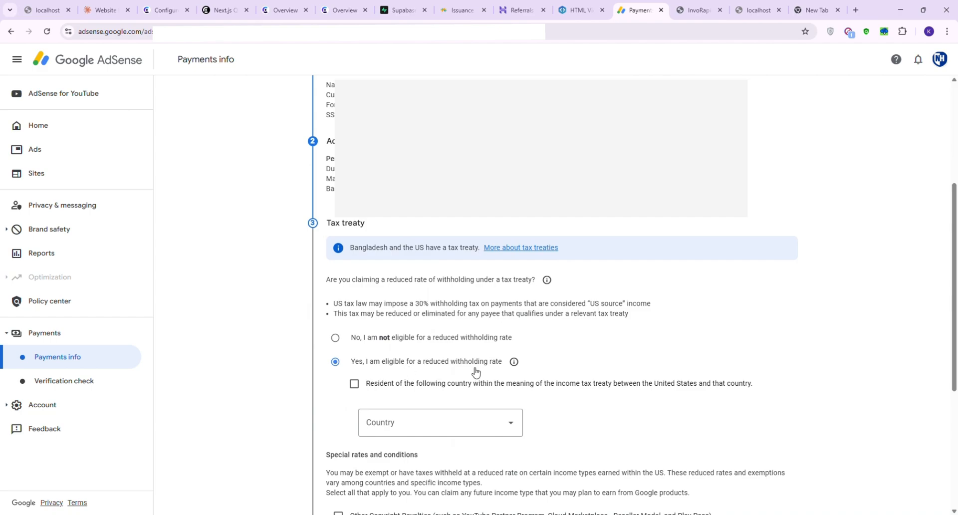
scroll(524, 369, down, 1)
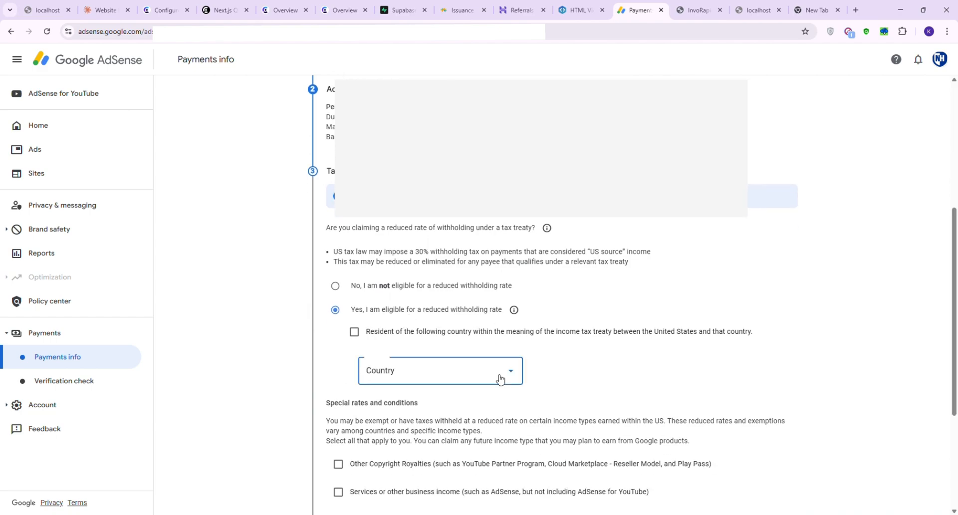
click(501, 379)
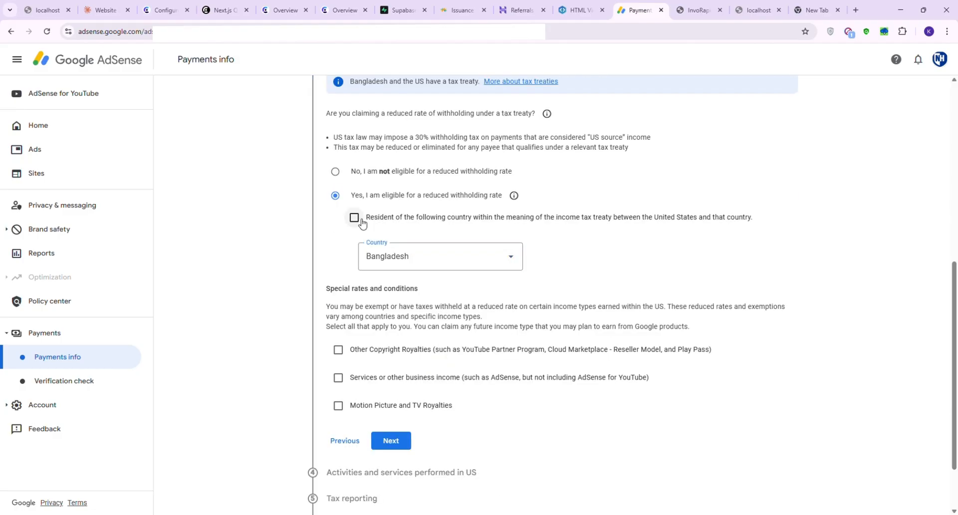
click(359, 220)
Claim Other Copyright Royalties under Article 12 and paragraph 2 with the 10% reduced treaty rate
click(338, 349)
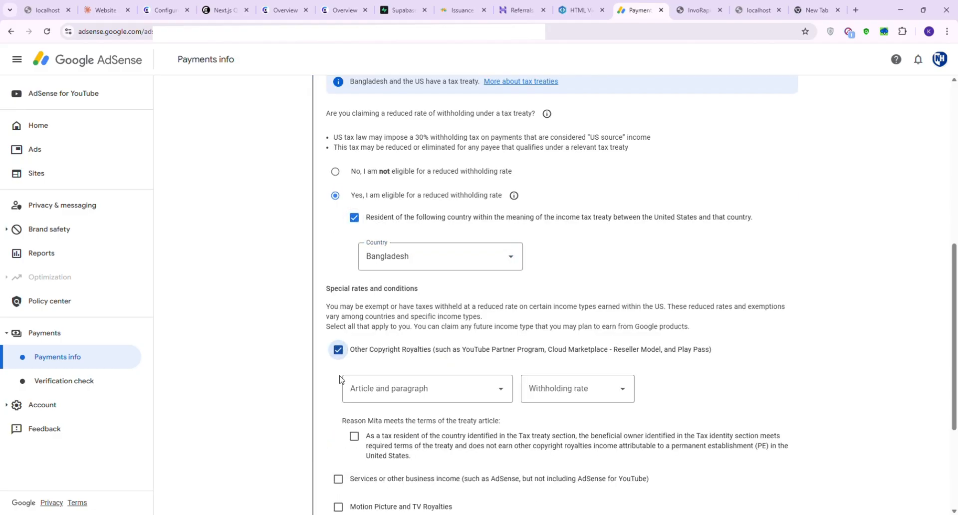
scroll(955, 394, down, 1)
click(485, 386)
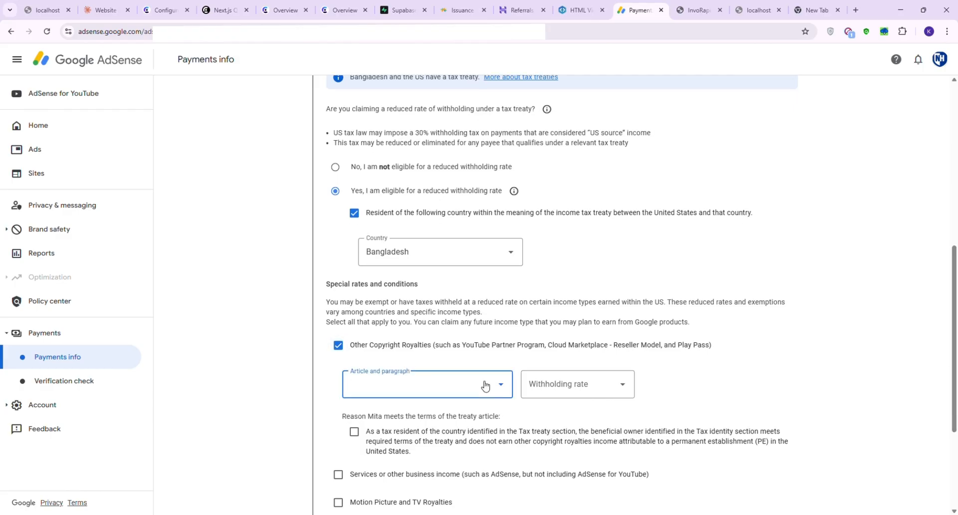
click(485, 386)
click(469, 383)
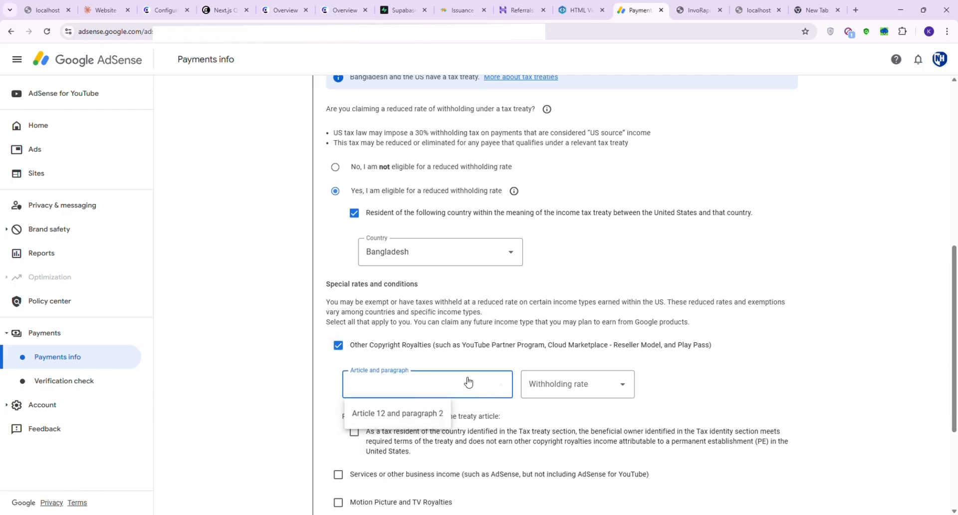
click(425, 414)
click(624, 385)
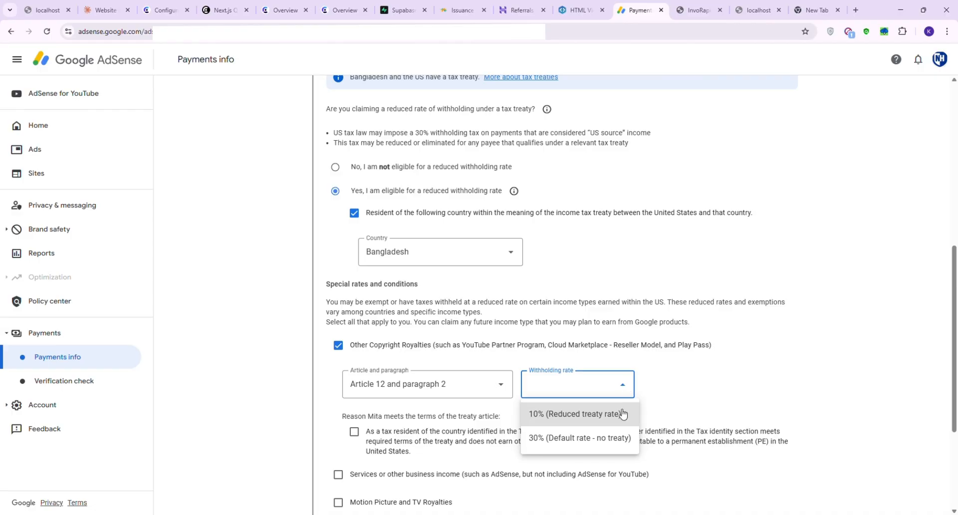
click(620, 414)
click(611, 390)
click(729, 368)
Claim Services or other business income under Article 7 and paragraph 1 with the 0% reduced treaty rate
scroll(851, 366, down, 2)
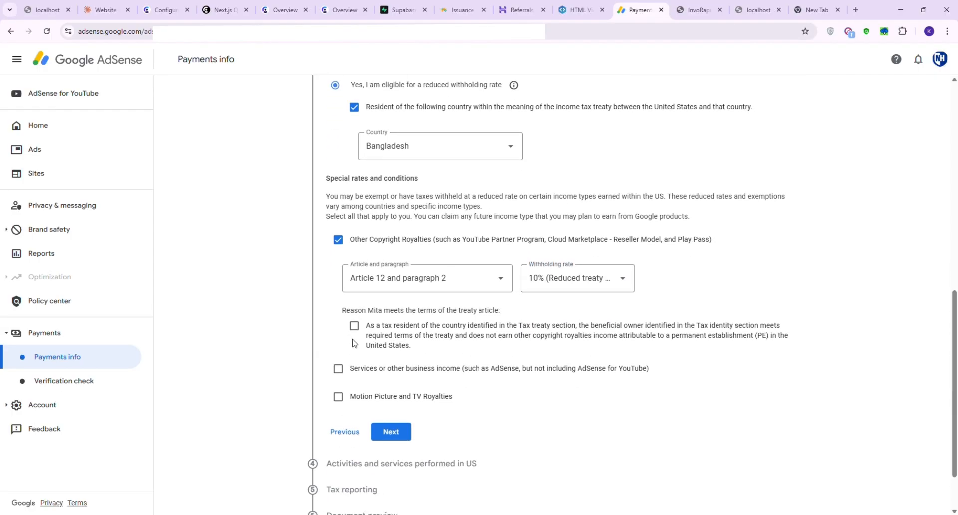
click(337, 368)
click(449, 408)
click(424, 435)
click(581, 410)
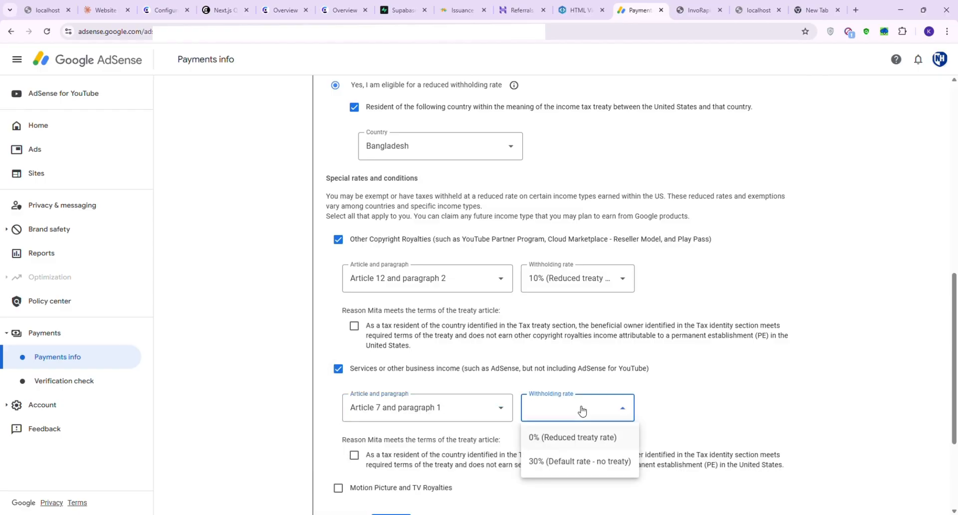
click(579, 437)
Claim Motion Picture and TV Royalties under Article 12 and paragraph 2 with the 10% reduced treaty rate
scroll(951, 364, down, 3)
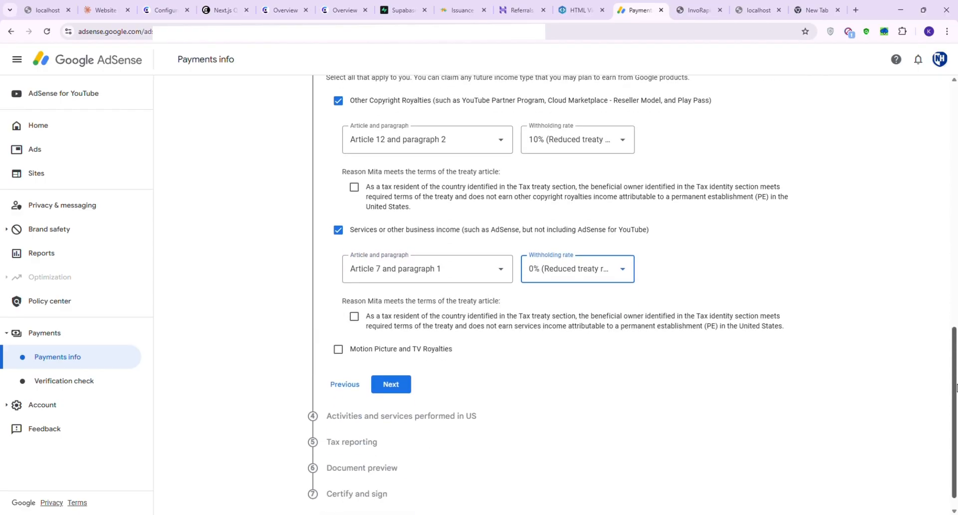
click(338, 349)
click(577, 389)
click(591, 416)
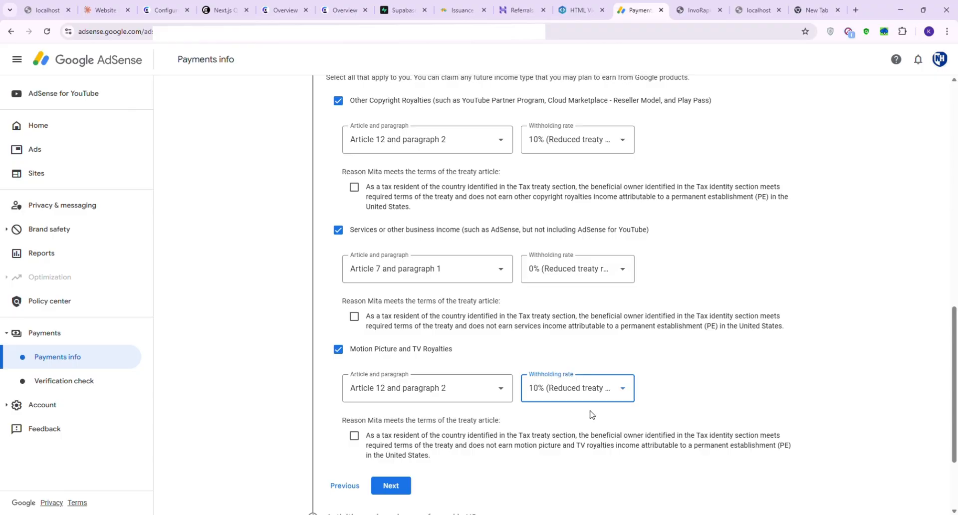
Confirm the tax-resident statement for all three income types and continue to Activities and services performed in US
scroll(591, 414, down, 1)
click(354, 171)
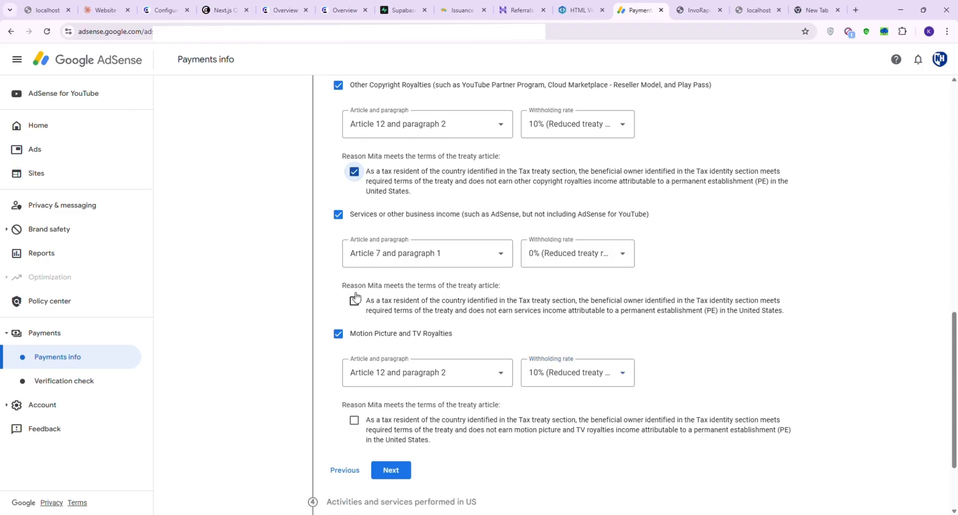
click(354, 300)
click(354, 420)
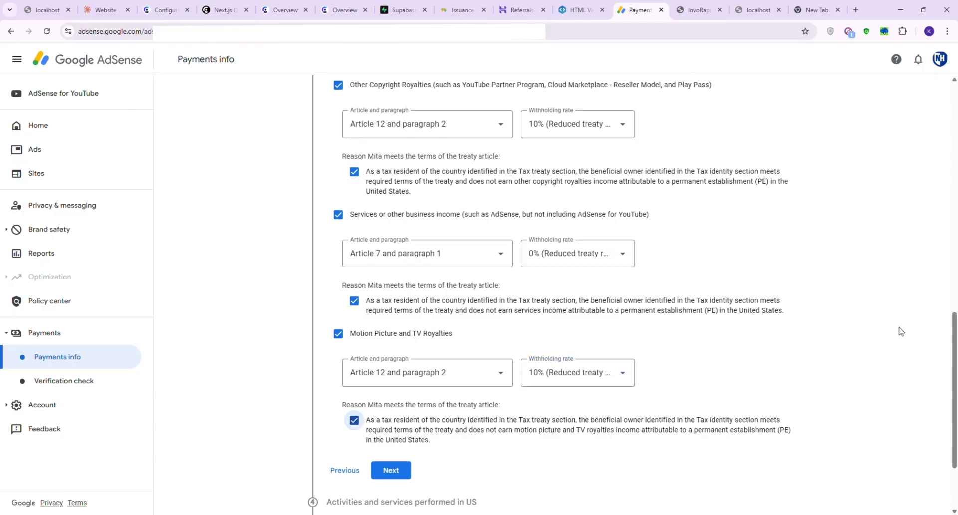
drag(954, 335, 936, 403)
click(391, 364)
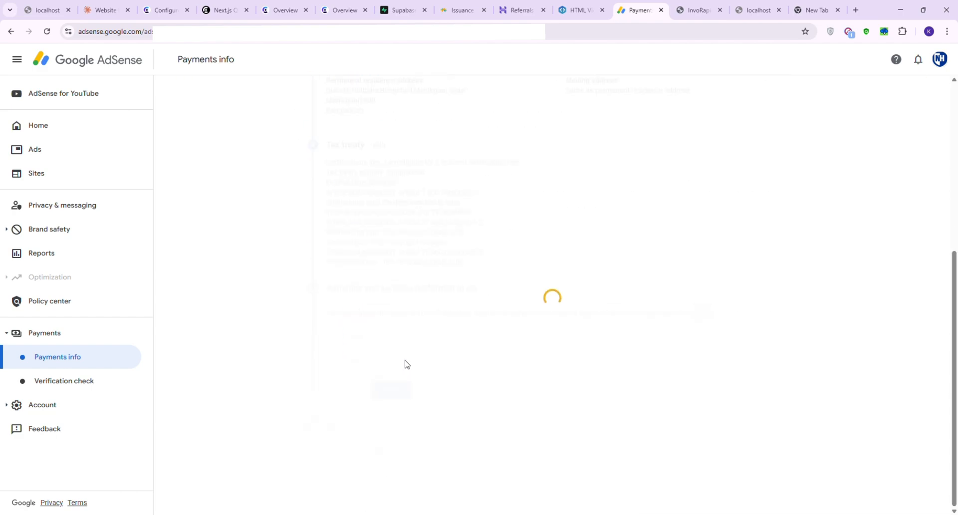
Answer No to activities performed within the US, certify that services are performed solely outside the US, and continue to Tax reporting
drag(952, 271, 950, 436)
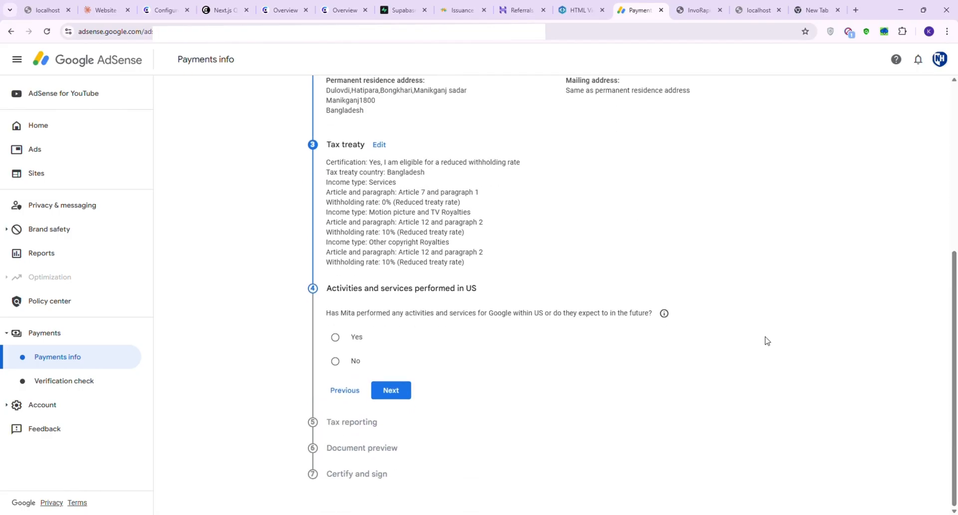
click(352, 361)
click(346, 383)
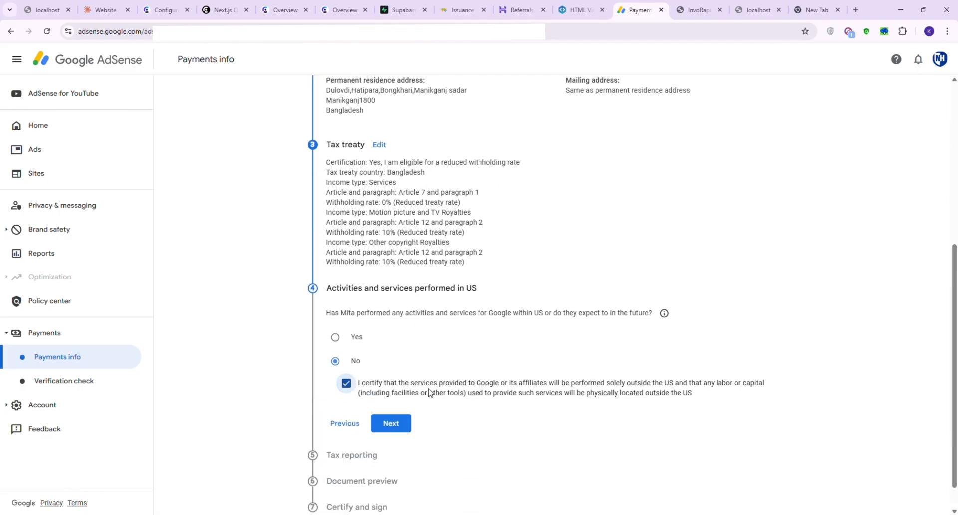
click(391, 423)
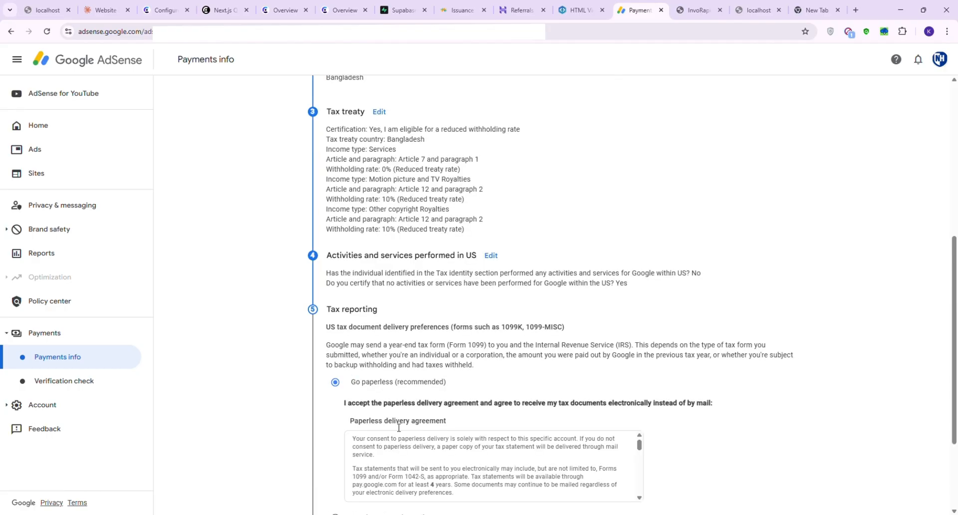
Accept the Go paperless delivery preference and confirm the generated W-8BEN documents as reviewed, continuing to Certify and sign
scroll(955, 352, down, 3)
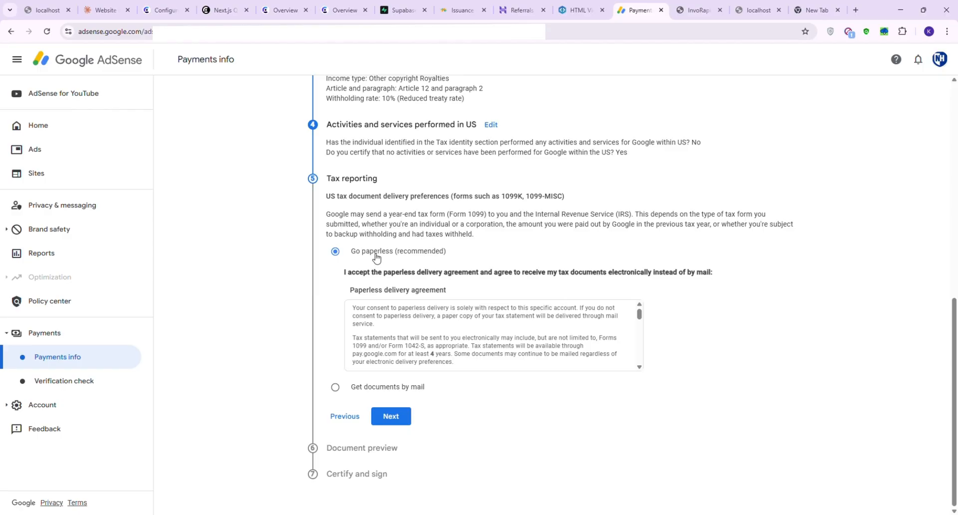
click(398, 417)
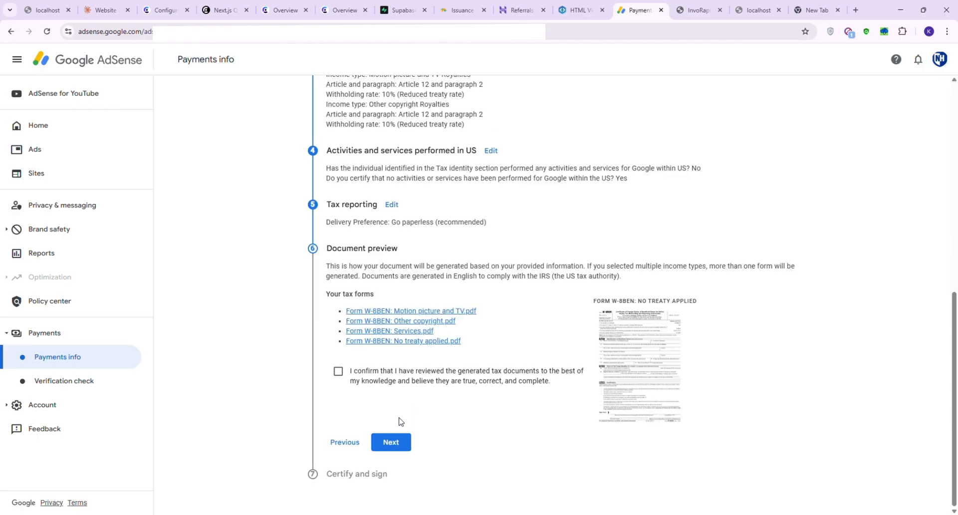
click(343, 374)
click(390, 441)
Accept the tax form certification under penalties of perjury and certify the unchanged status affidavit from January 1, 2016
scroll(708, 395, down, 5)
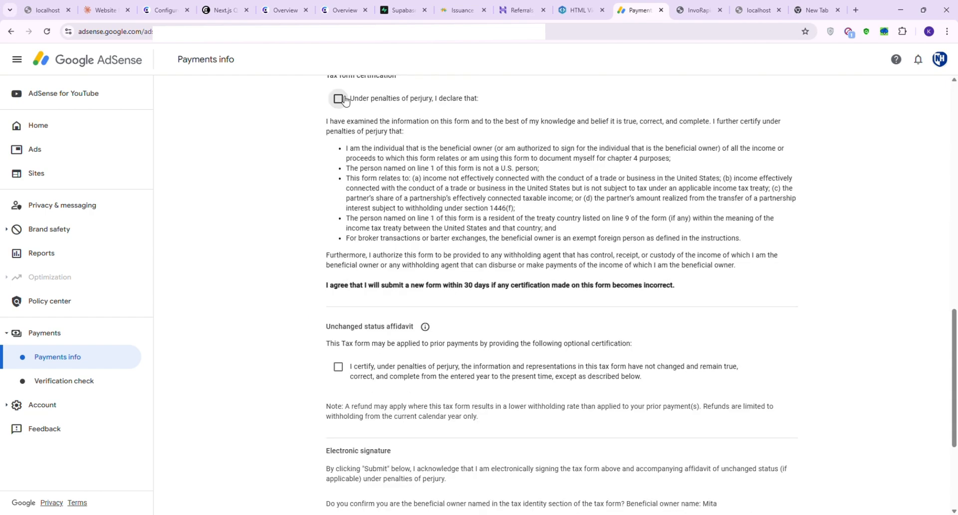
click(345, 100)
click(338, 368)
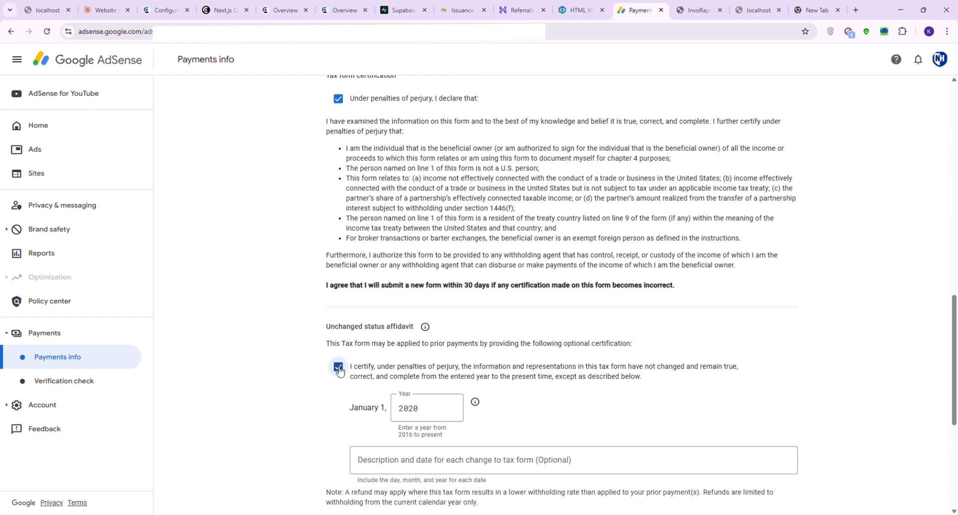
scroll(339, 372, down, 2)
click(443, 301)
key(BackSpace)
key(BackSpace)
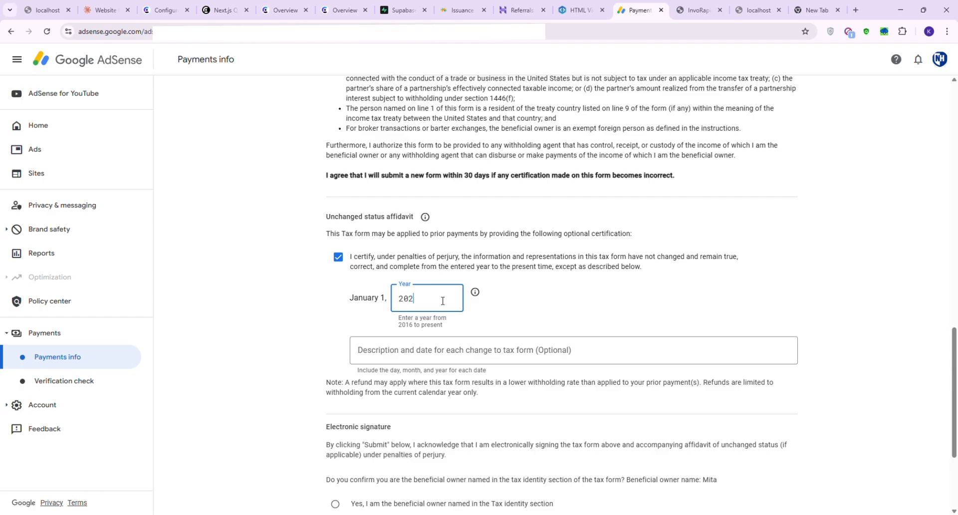
text(16)
key(Tab)
Confirm being the beneficial owner named in the Tax identity section and submit the signed tax form
scroll(955, 418, down, 3)
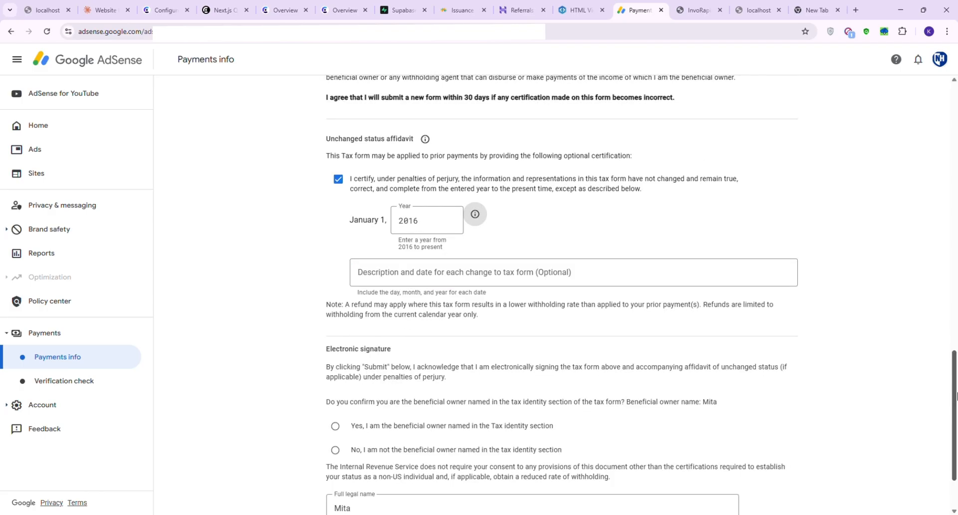
click(335, 342)
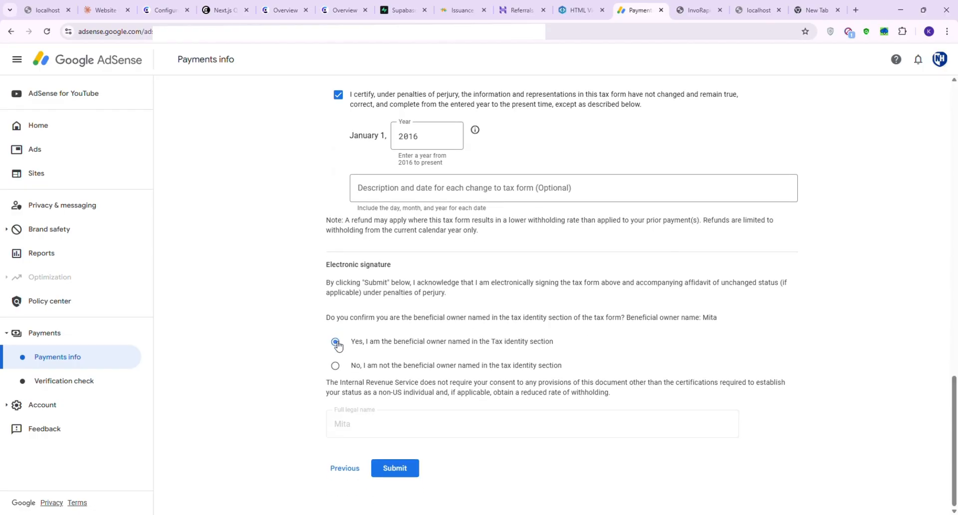
click(412, 474)
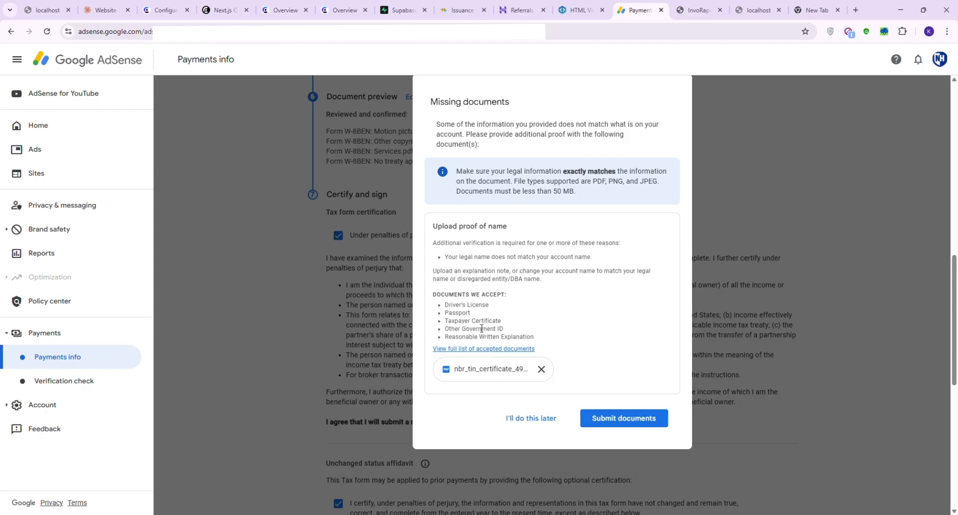
Submit the TIN certificate as proof of name and acknowledge the verification notice
click(621, 418)
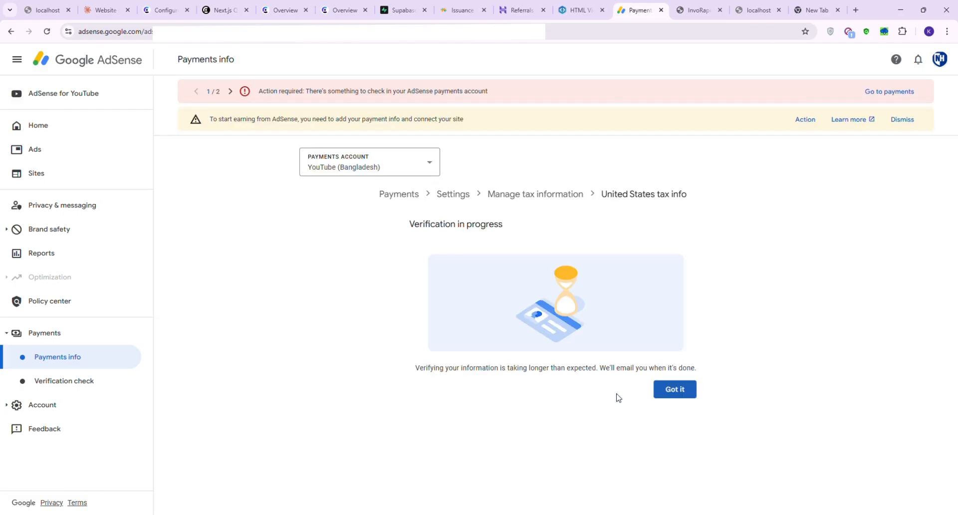
click(678, 390)
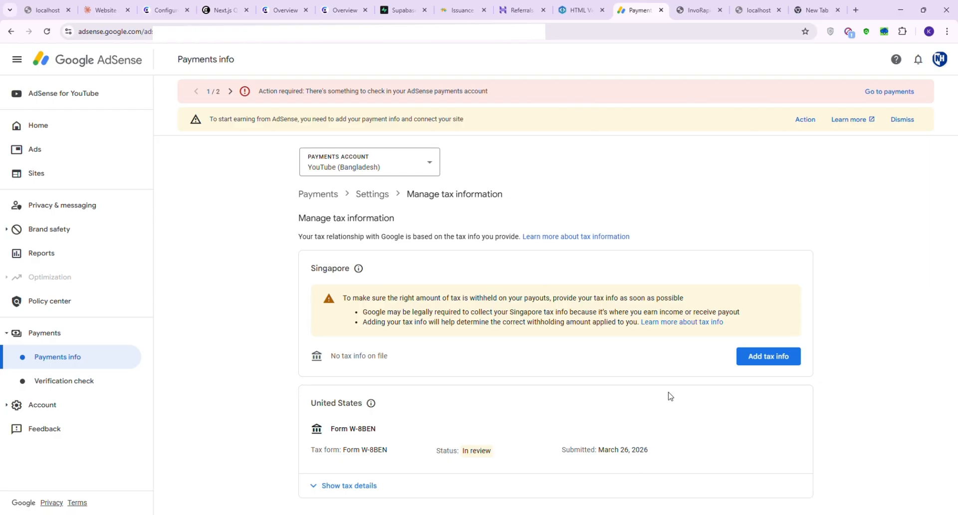
Show the United States tax details and review the submitted Form W-8BEN's status, expiry date and withholding rates
click(377, 487)
scroll(955, 293, down, 6)
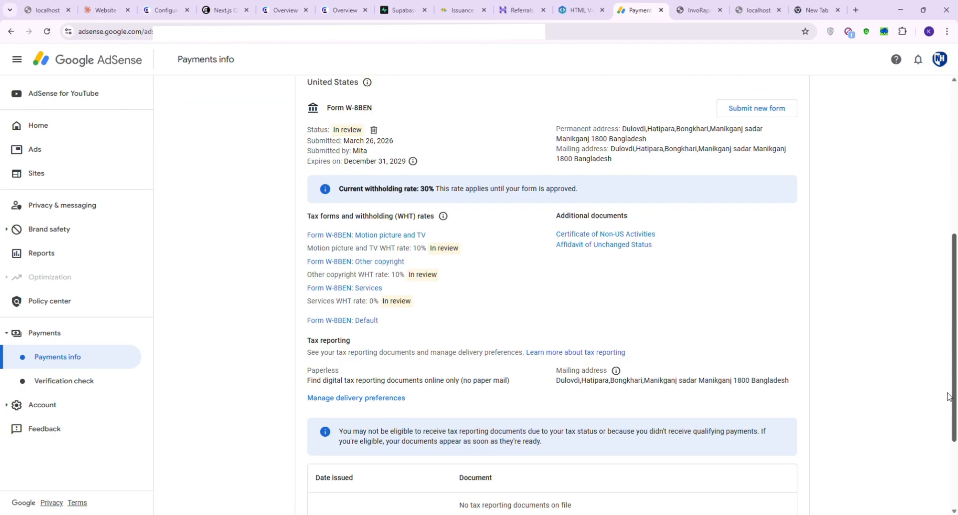
scroll(925, 297, up, 5)
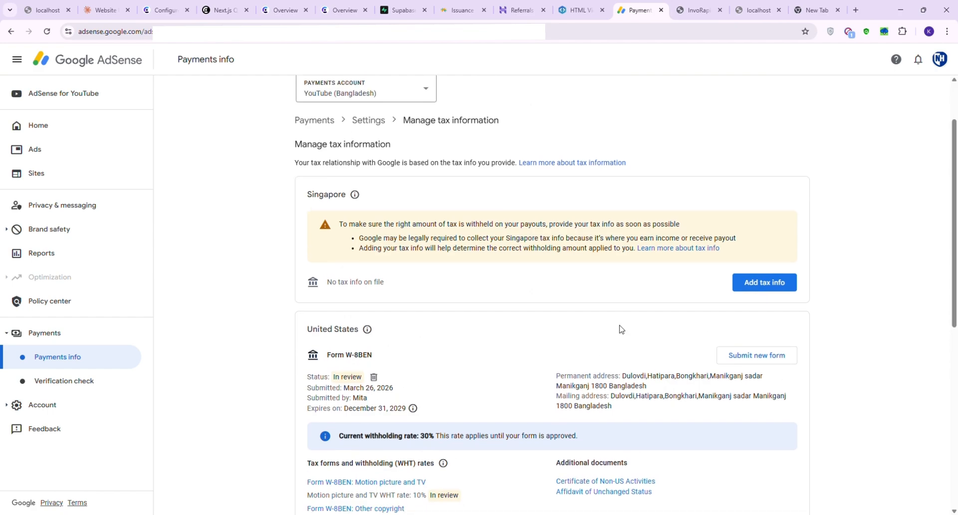